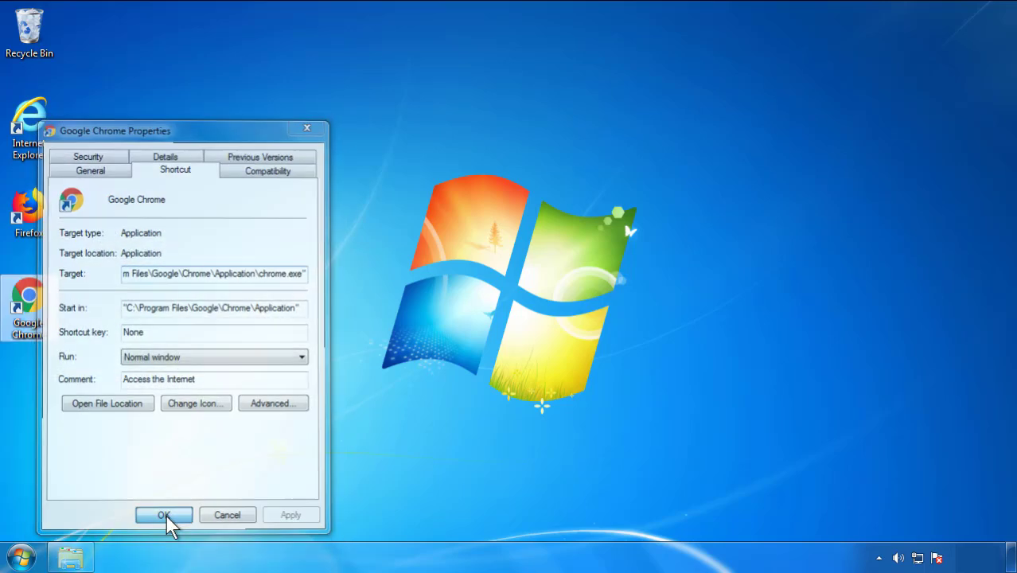
- Close the Google Chrome shortcut Properties with OK and bring up the Start menu
click(22, 557)
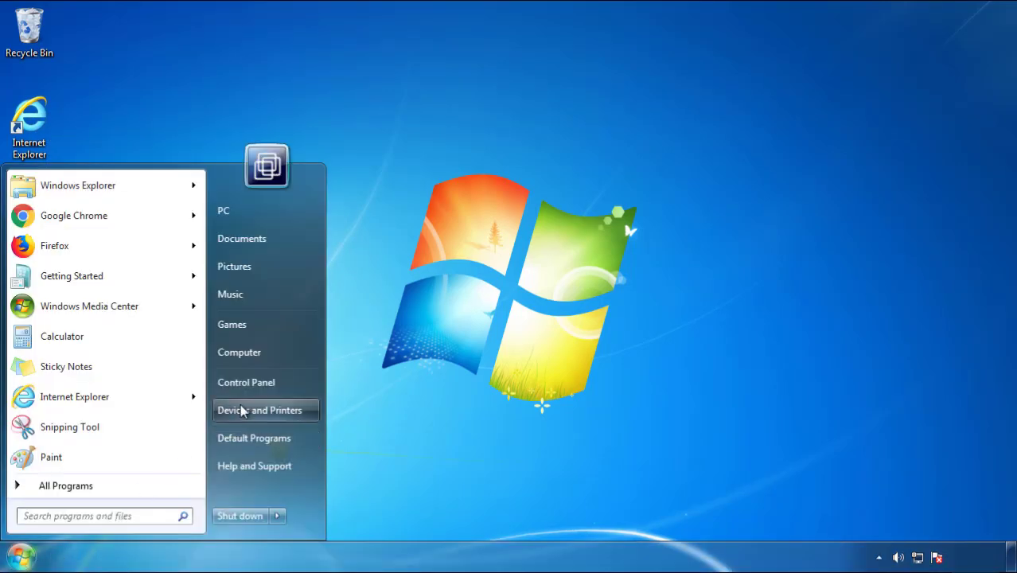
- Open the installed programs list in Control Panel, sorted newest first by Installed On
click(255, 380)
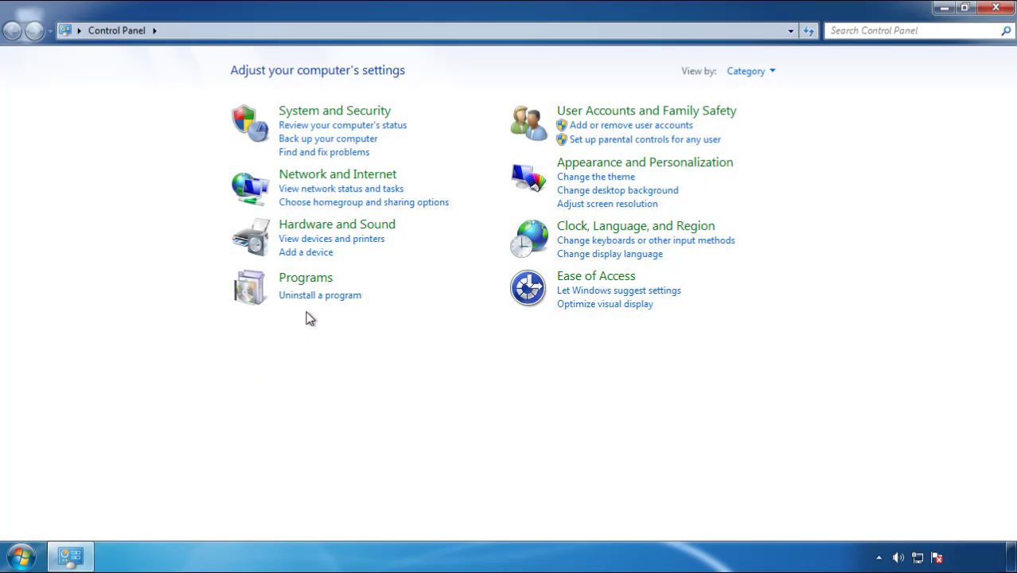
click(319, 296)
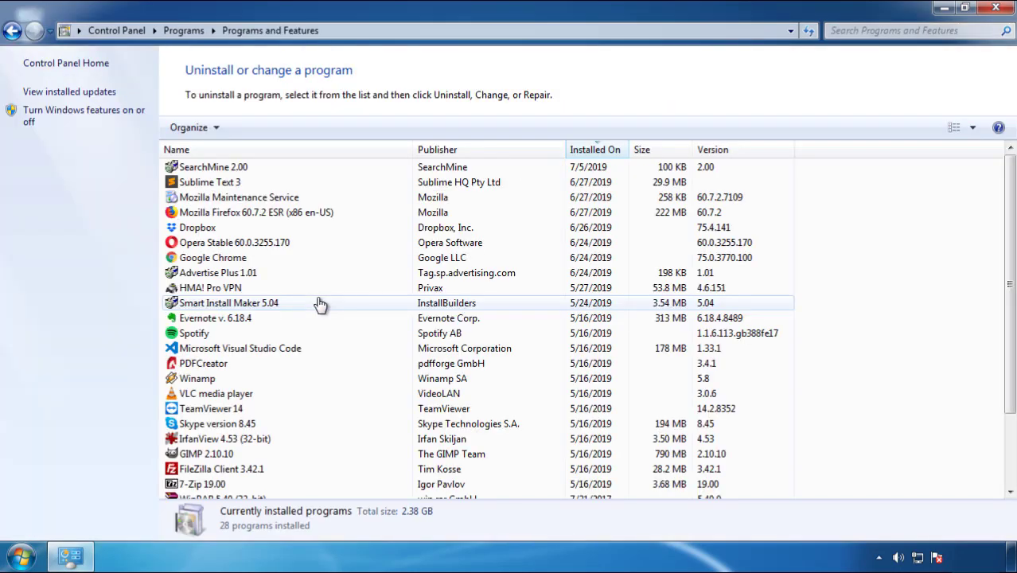
click(596, 152)
click(590, 151)
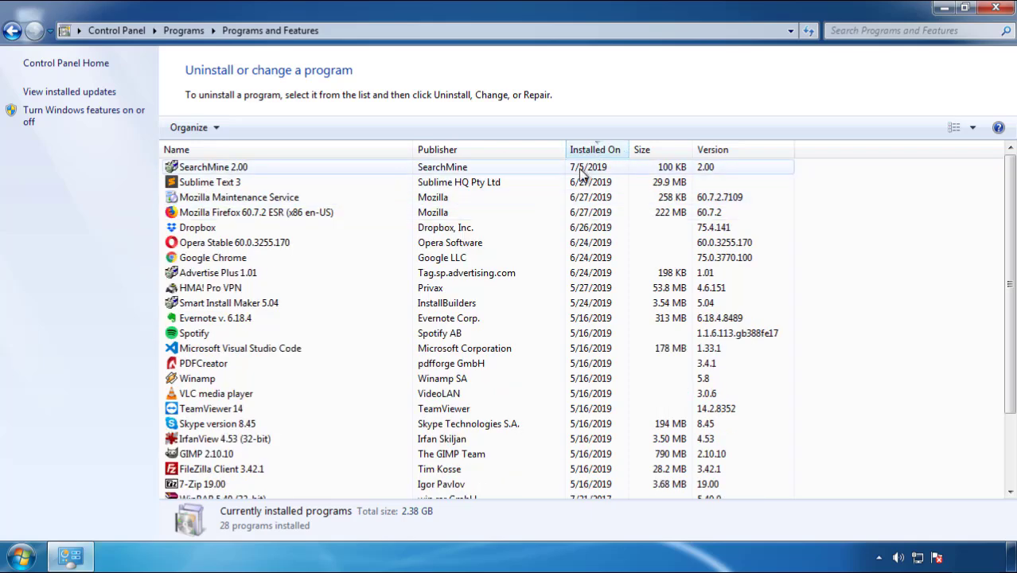
- Uninstall SearchMine 2.00 and finish its uninstaller
click(213, 168)
click(253, 128)
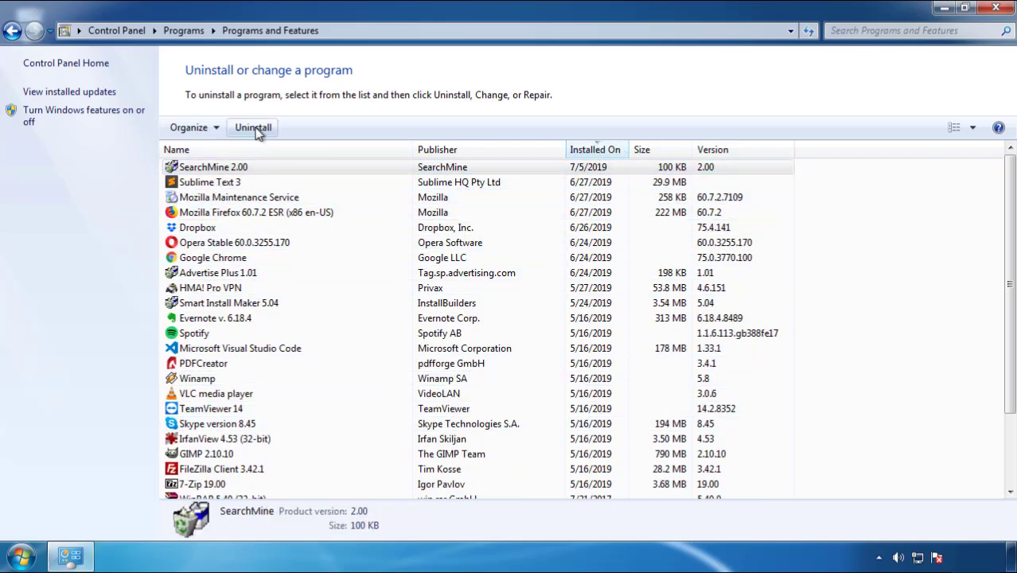
click(595, 422)
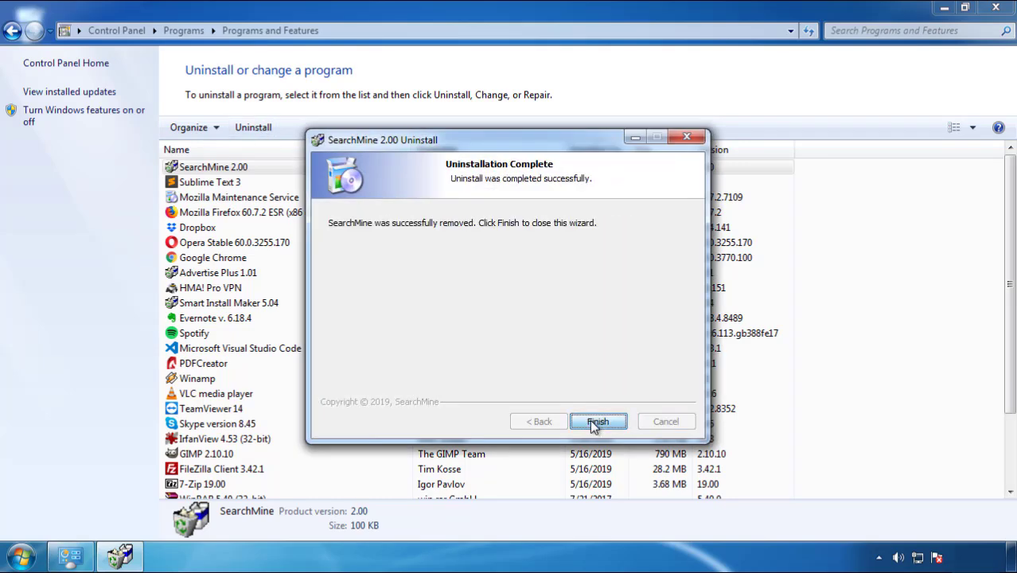
click(590, 419)
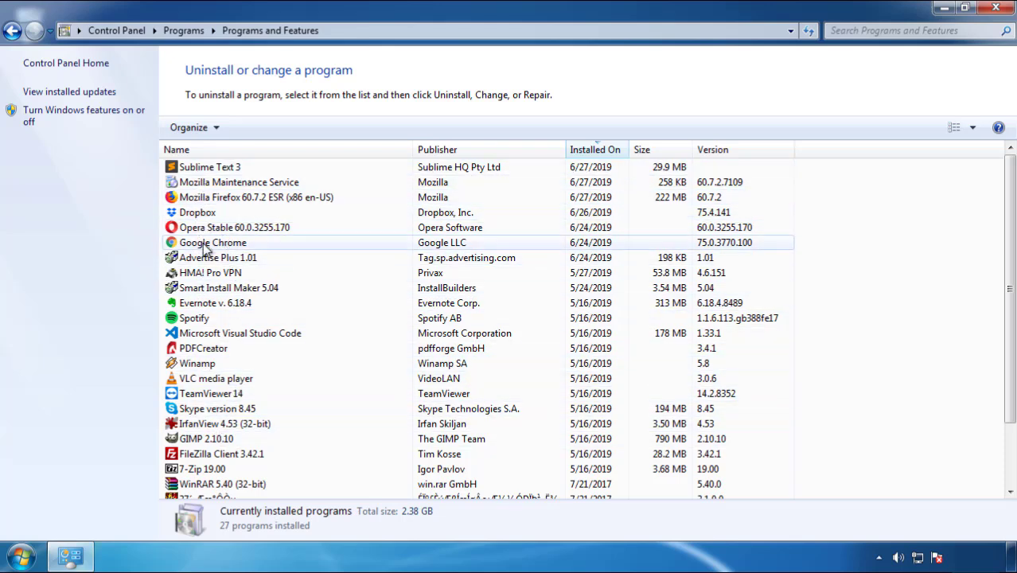
- Close Programs and Features and restart the computer
click(996, 10)
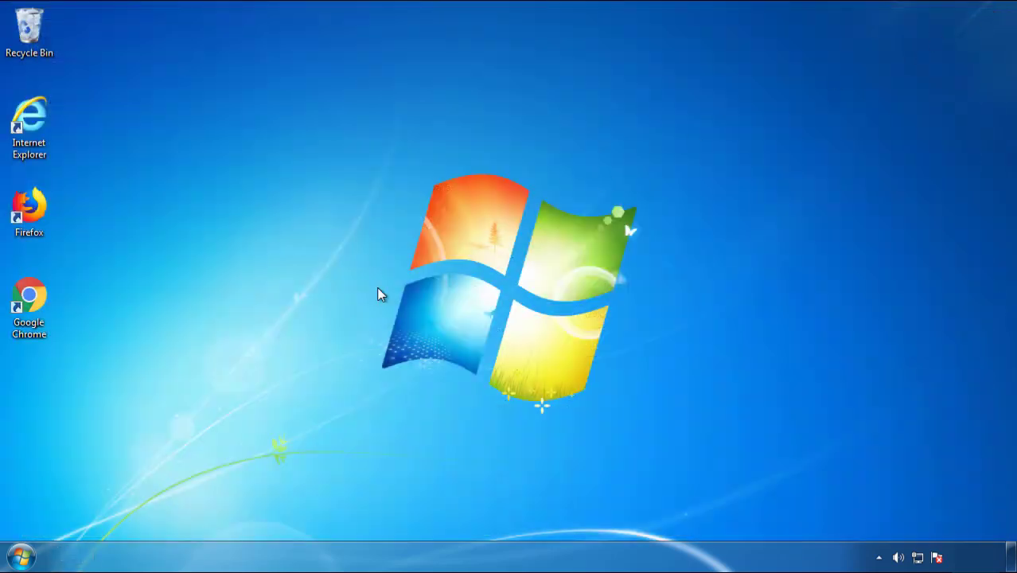
click(19, 557)
mouse_move(275, 518)
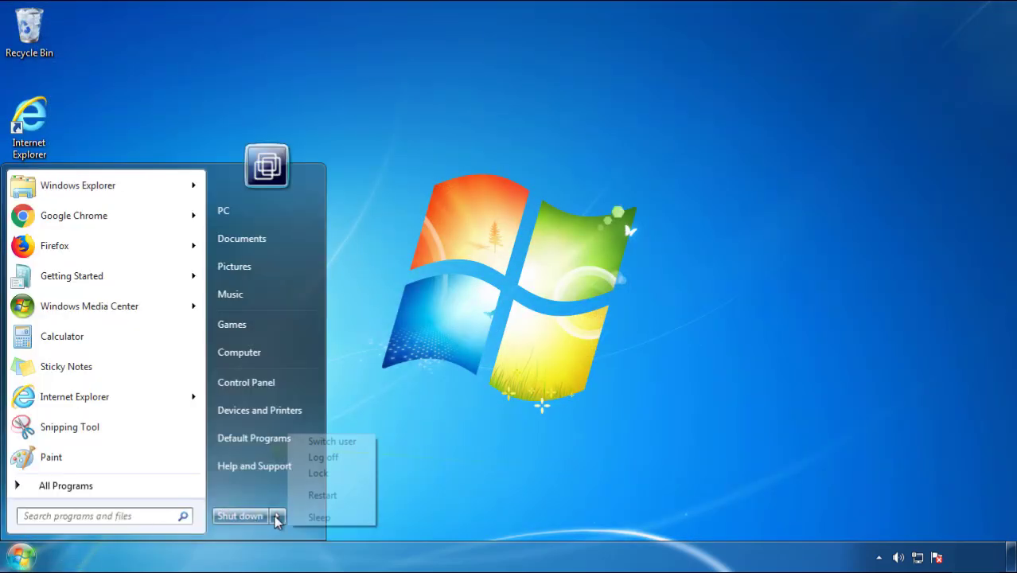
click(530, 435)
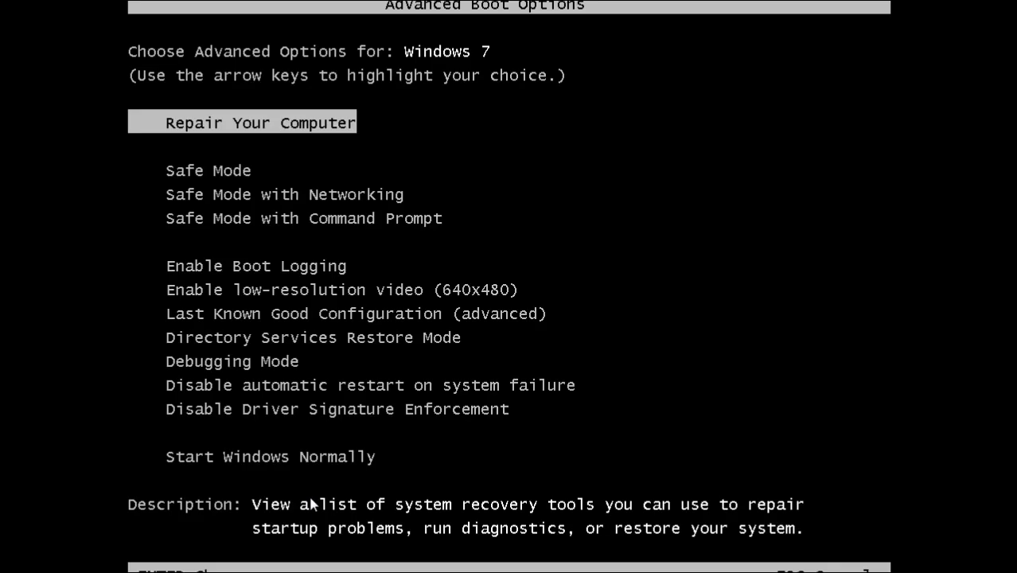
- Boot Windows into Safe Mode and launch Firefox
key(Down)
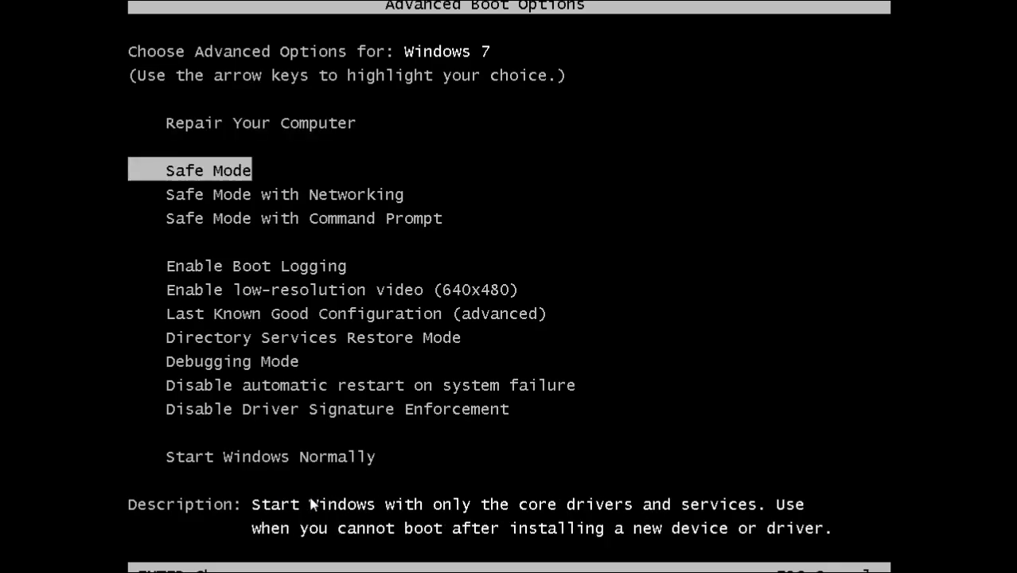
key(Return)
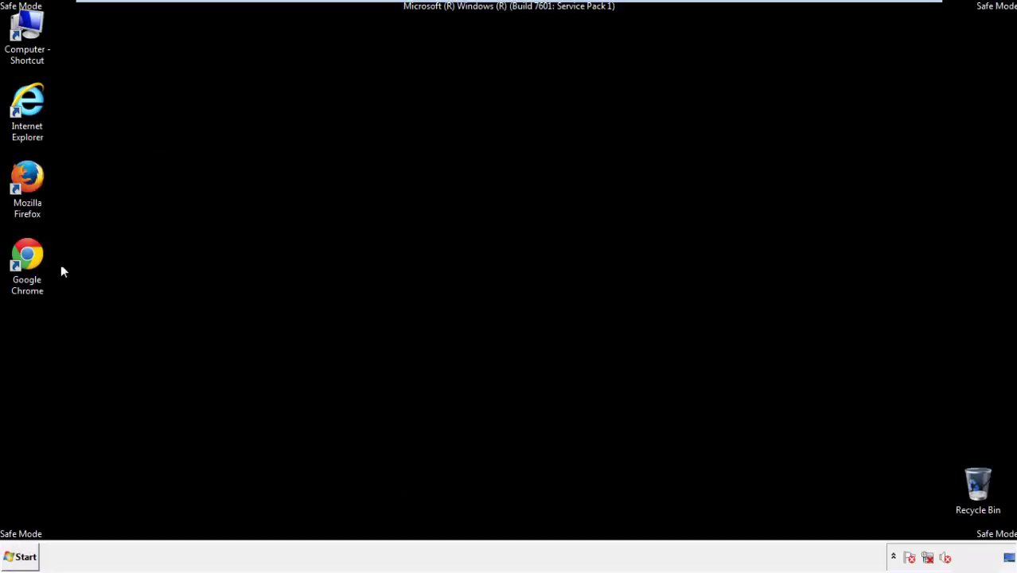
double_click(36, 184)
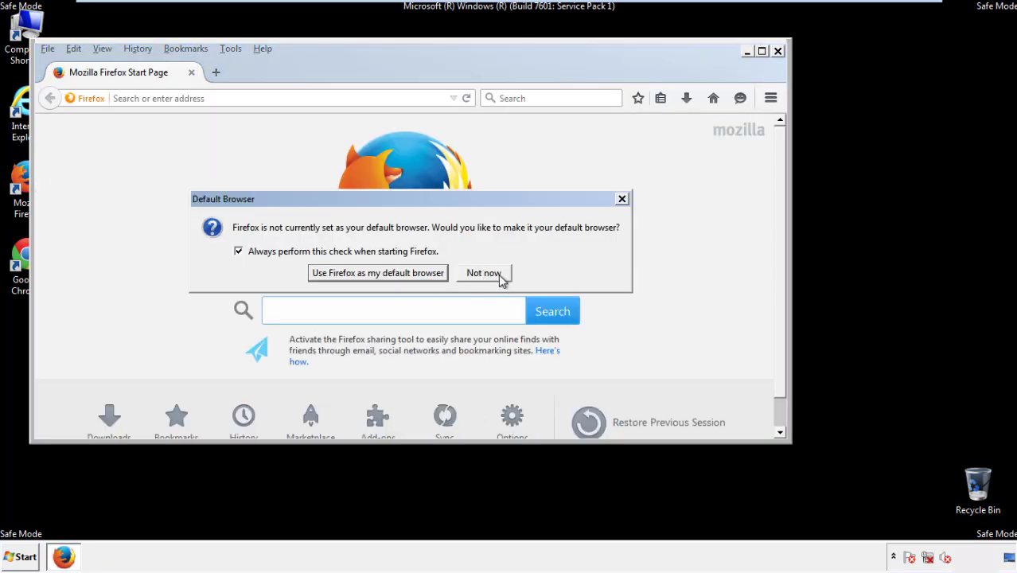
- Decline Firefox's default-browser prompt and keep the menu bar shown
click(485, 273)
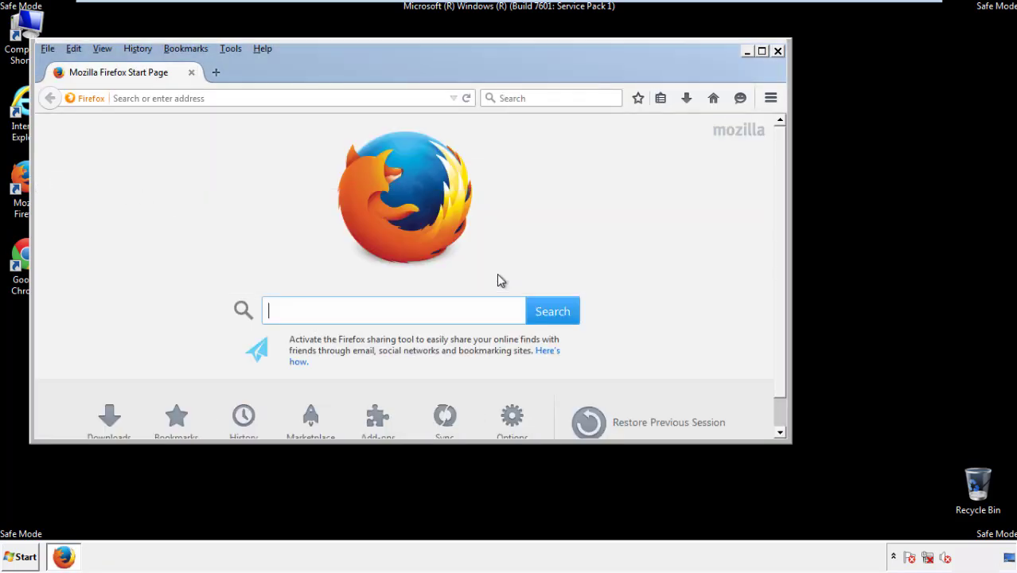
right_click(312, 66)
click(338, 120)
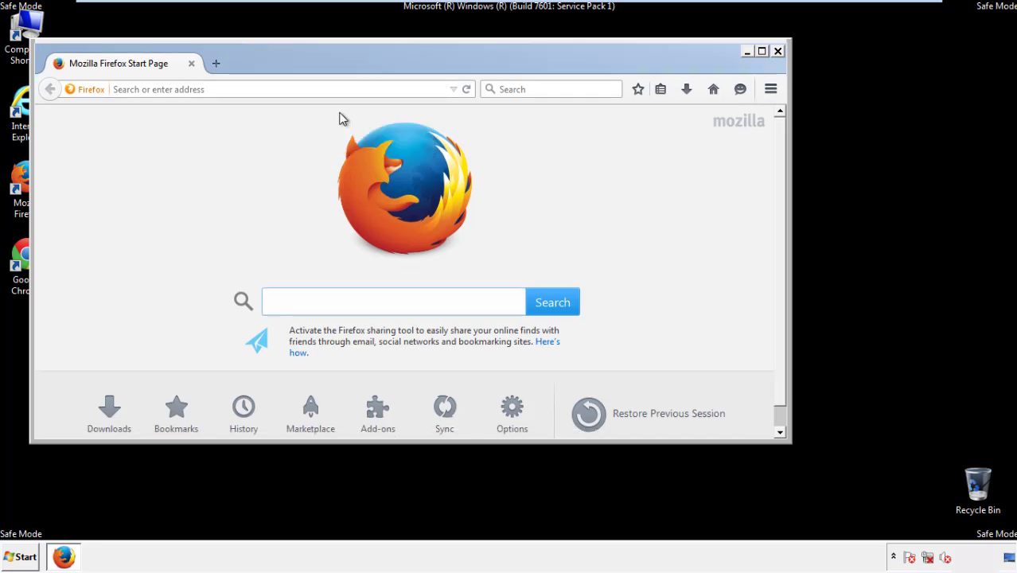
right_click(321, 67)
click(334, 122)
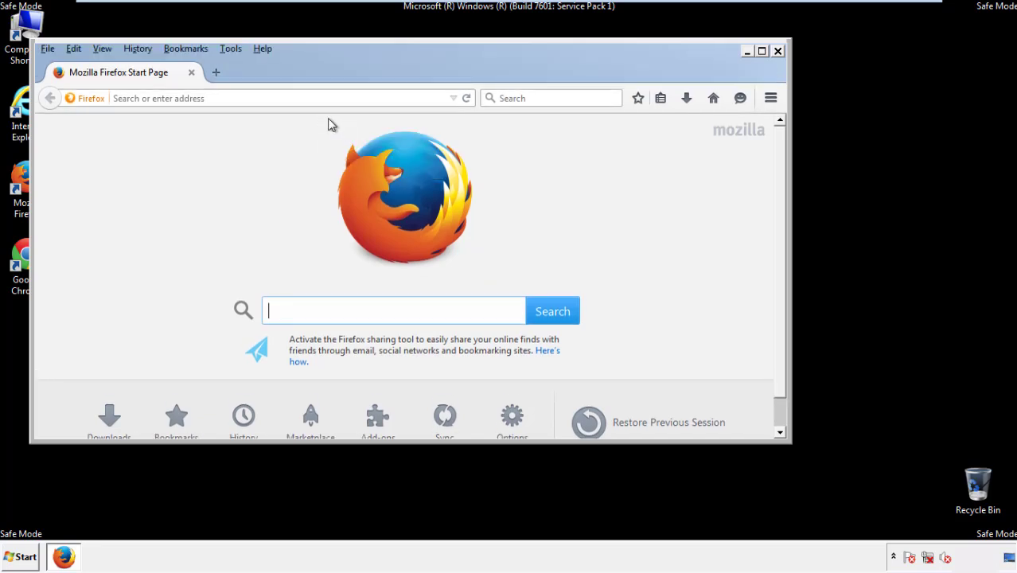
- Clear all Firefox history, cookies, cache, logins and site data for the Everything time range
click(139, 49)
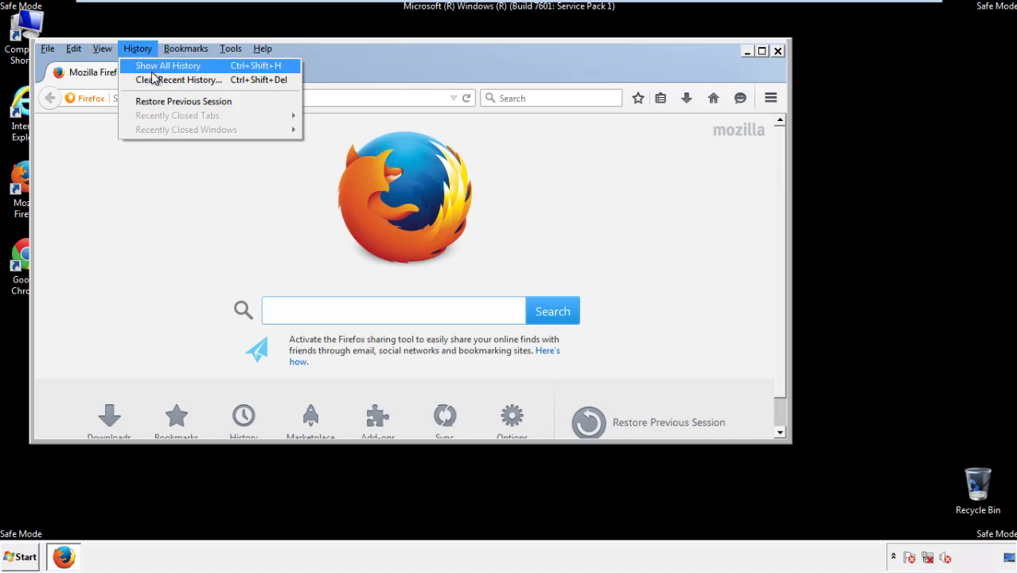
click(154, 79)
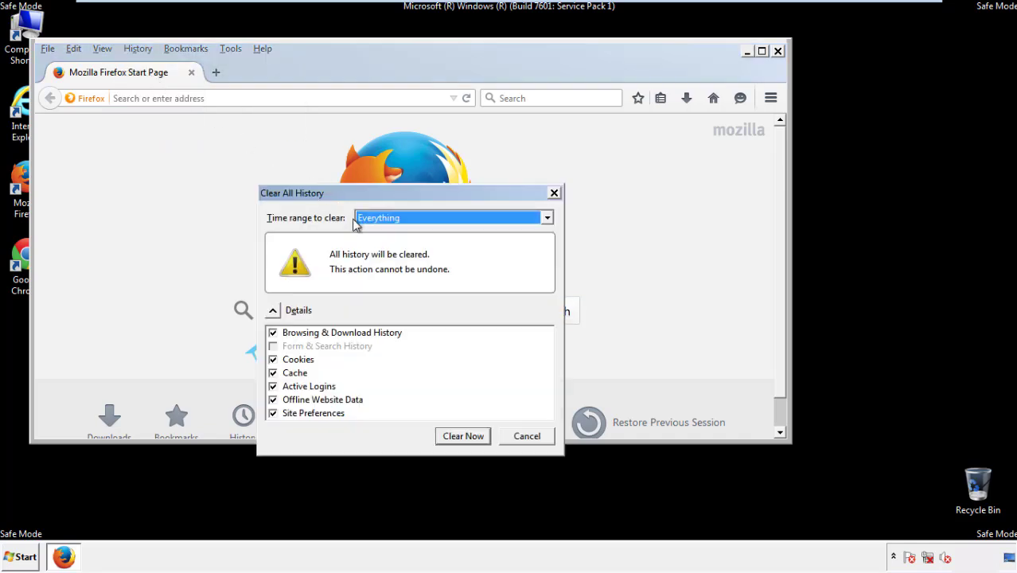
click(378, 220)
click(379, 295)
click(272, 399)
click(272, 399)
click(273, 413)
click(273, 414)
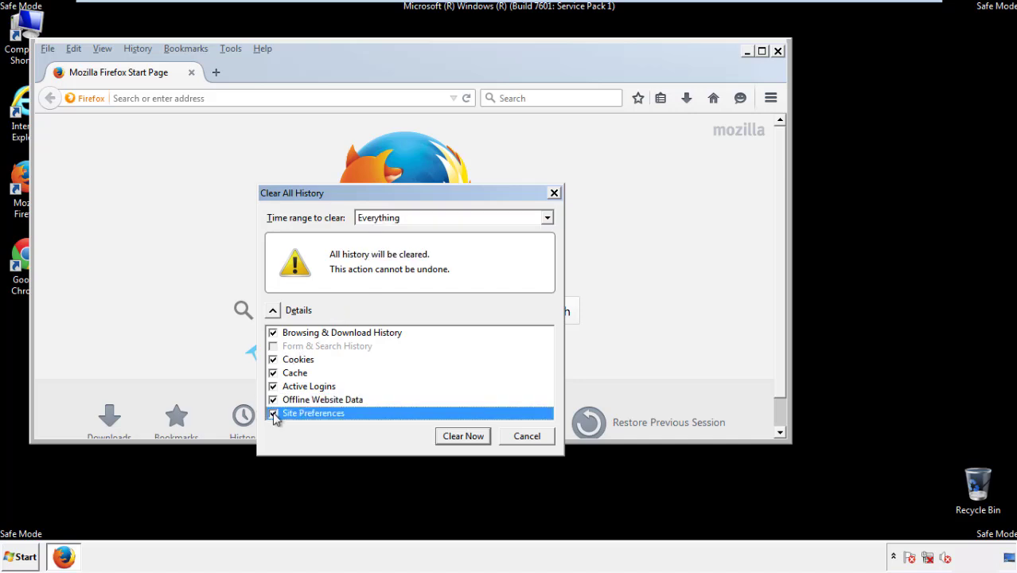
click(463, 437)
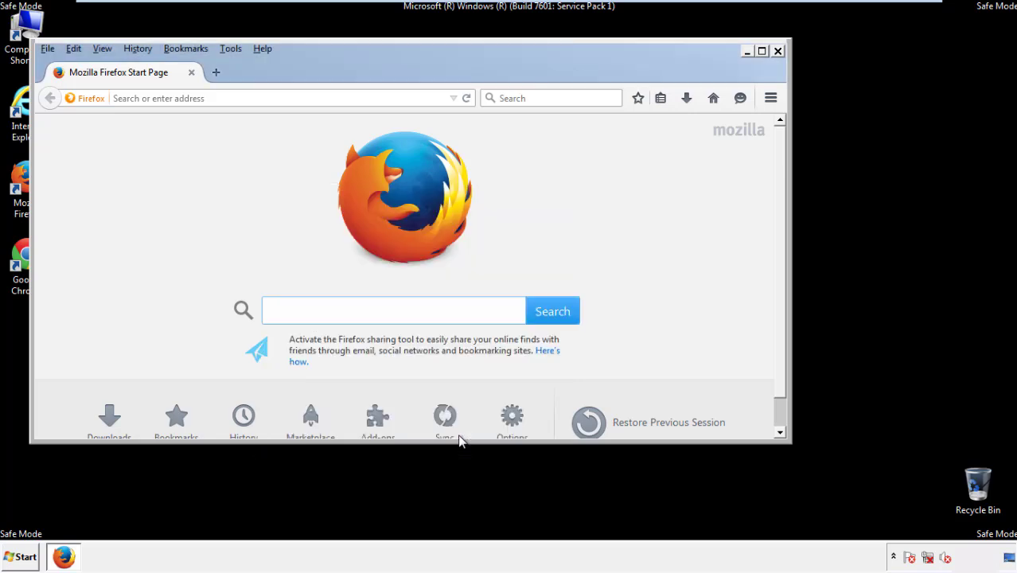
- Refresh Firefox to its defaults from the Troubleshooting Information page
click(261, 46)
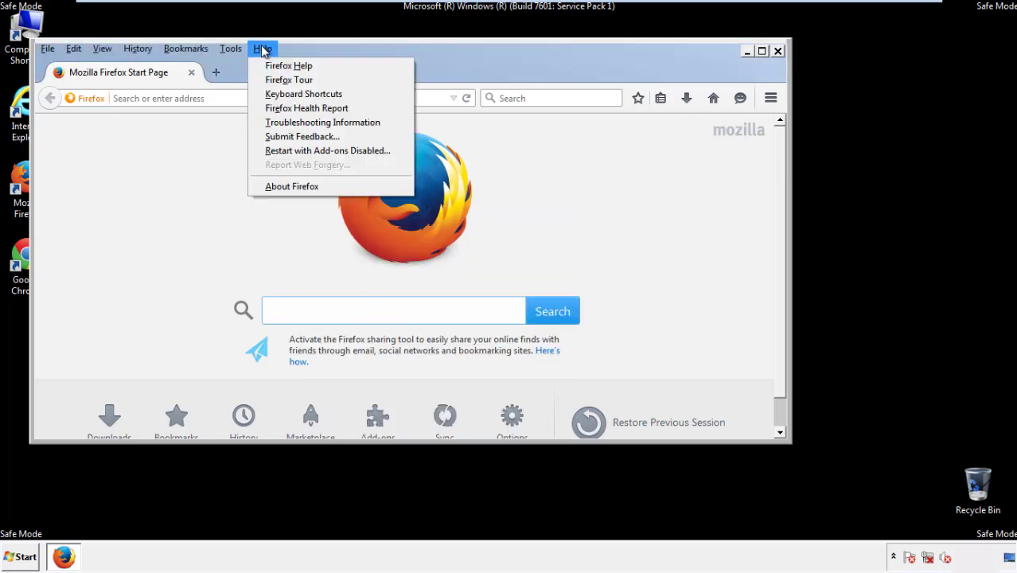
click(296, 122)
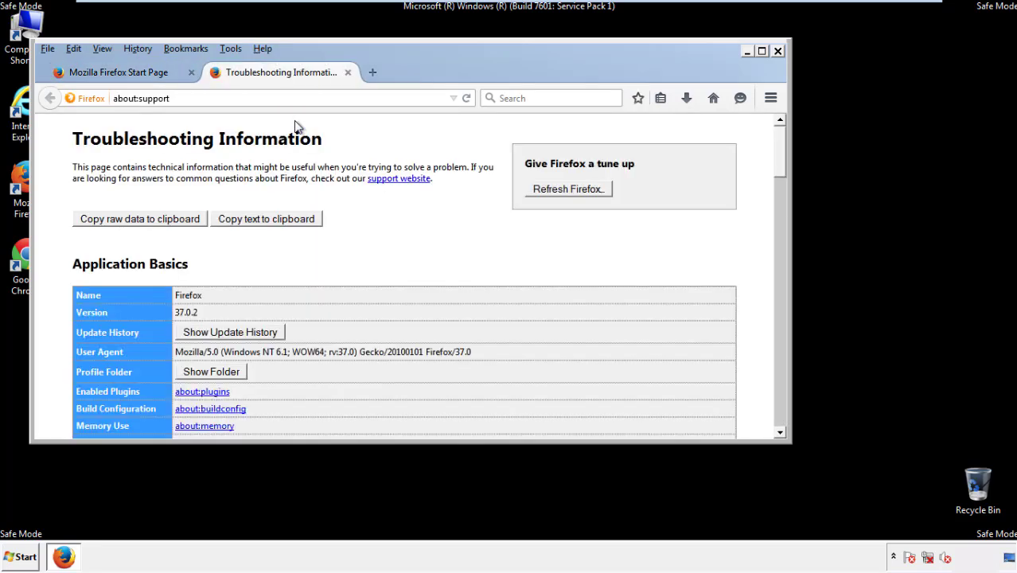
click(590, 191)
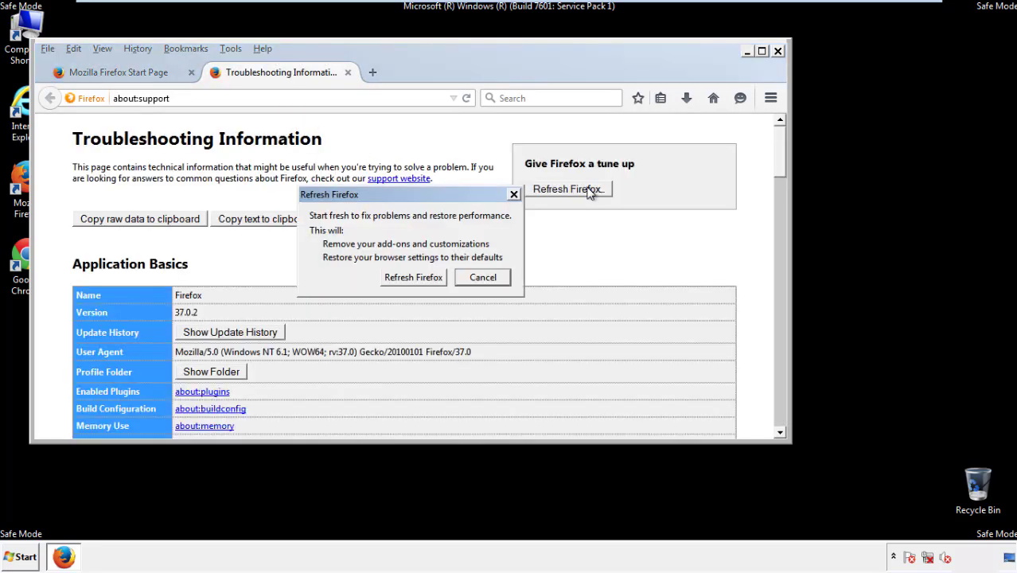
click(413, 277)
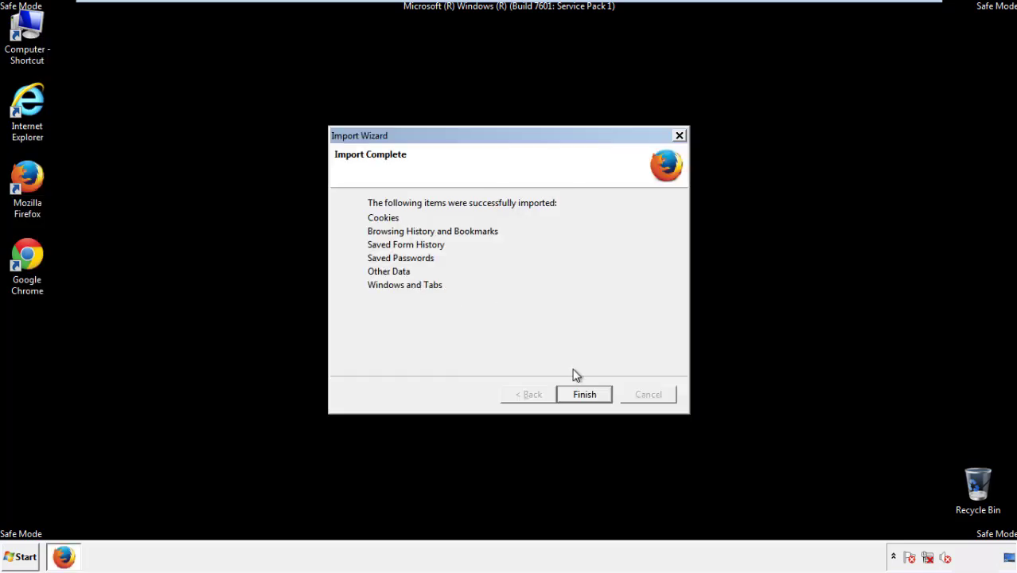
- Finish the refresh, decline the default-browser prompt, and close Firefox
click(585, 395)
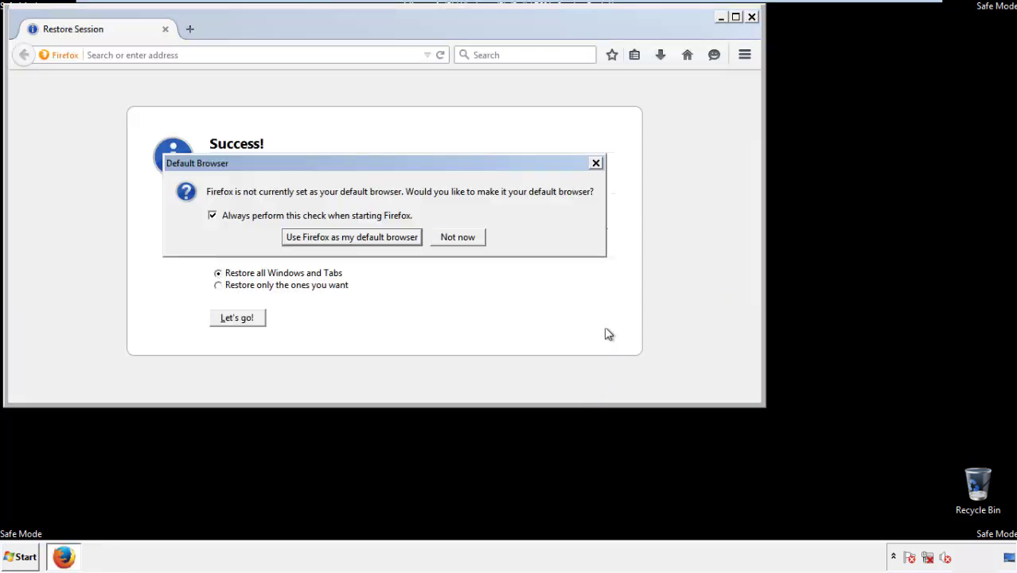
click(458, 238)
click(751, 17)
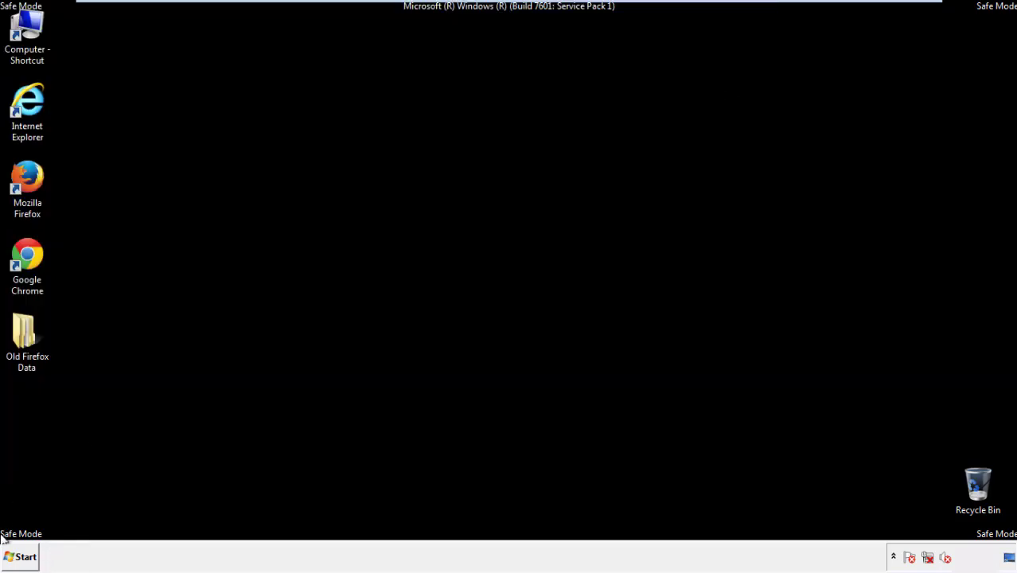
- Launch Google Chrome from the desktop and choose Don't ask again on the default-browser bar
click(24, 253)
double_click(24, 253)
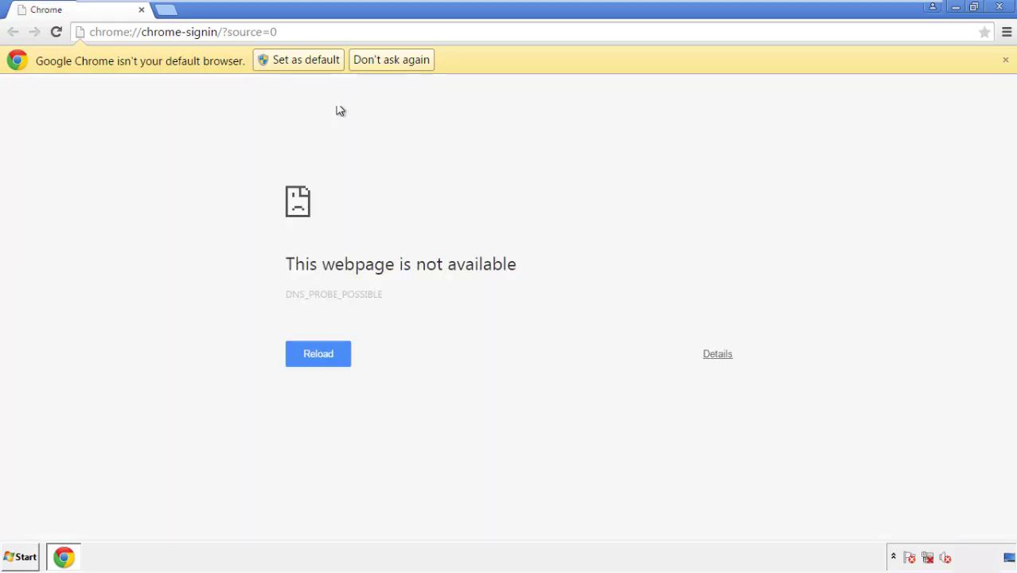
click(410, 60)
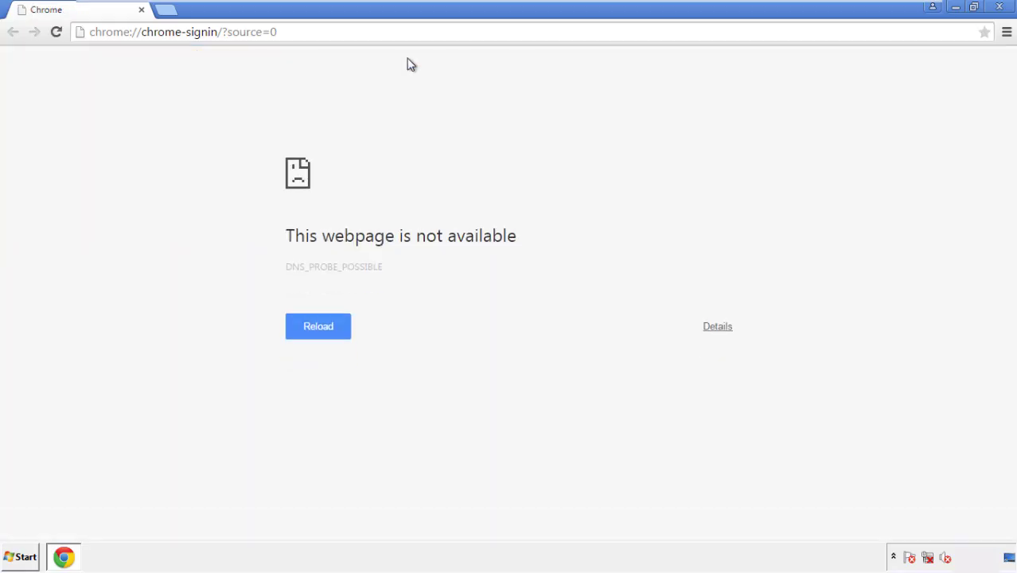
- Clear Chrome's browsing data from the beginning of time, including autofill form data
click(1007, 33)
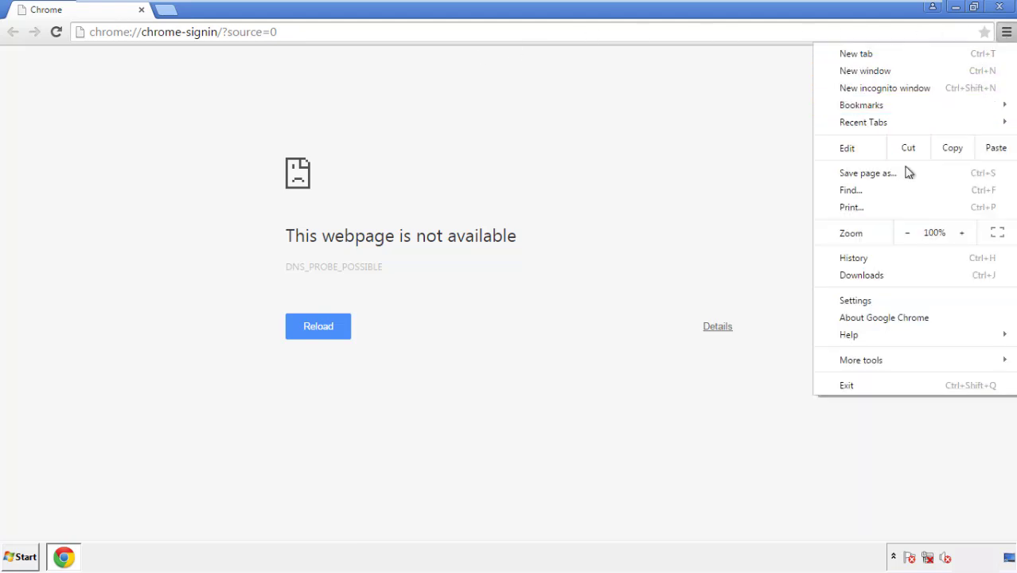
click(859, 301)
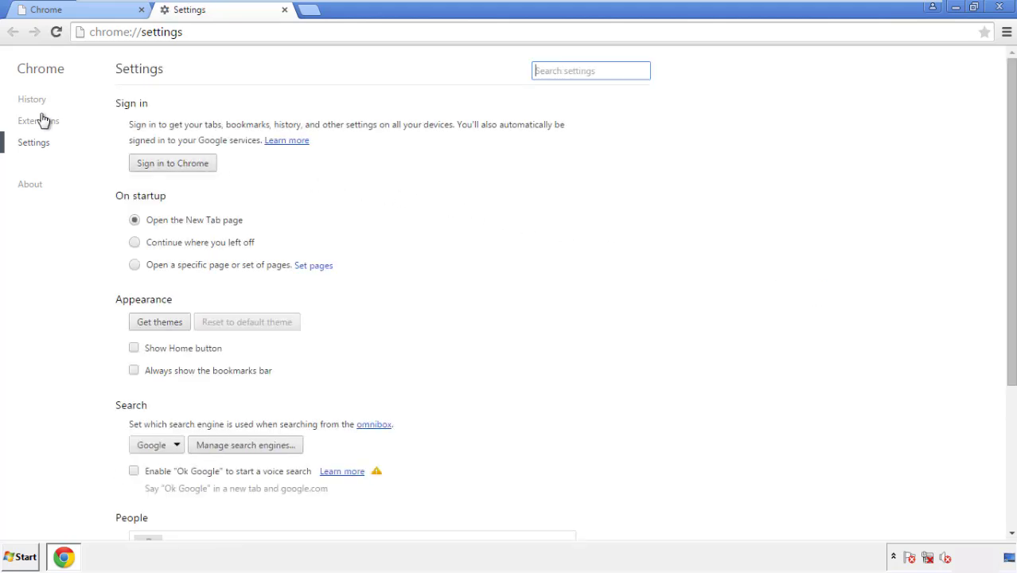
click(36, 102)
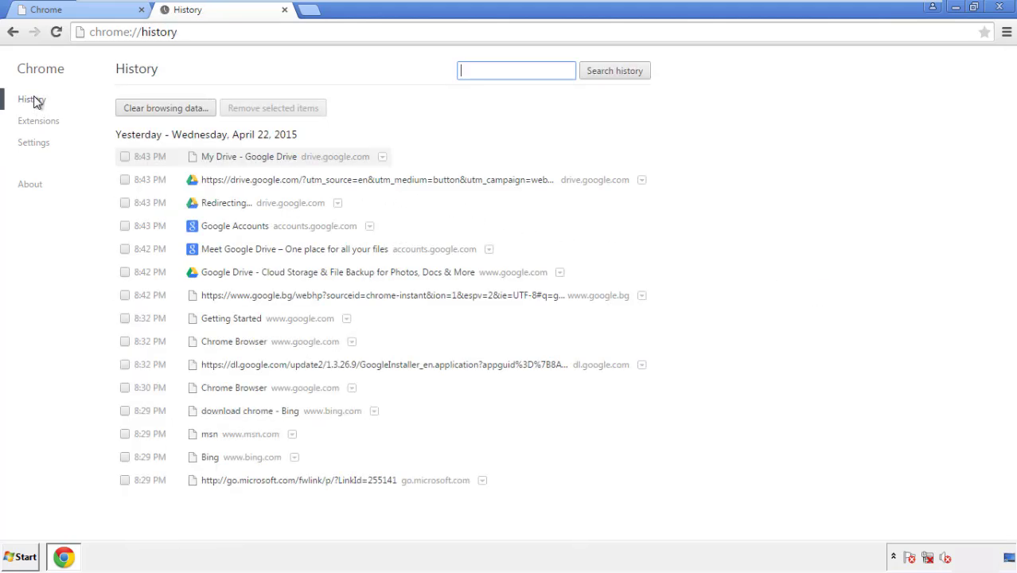
click(154, 110)
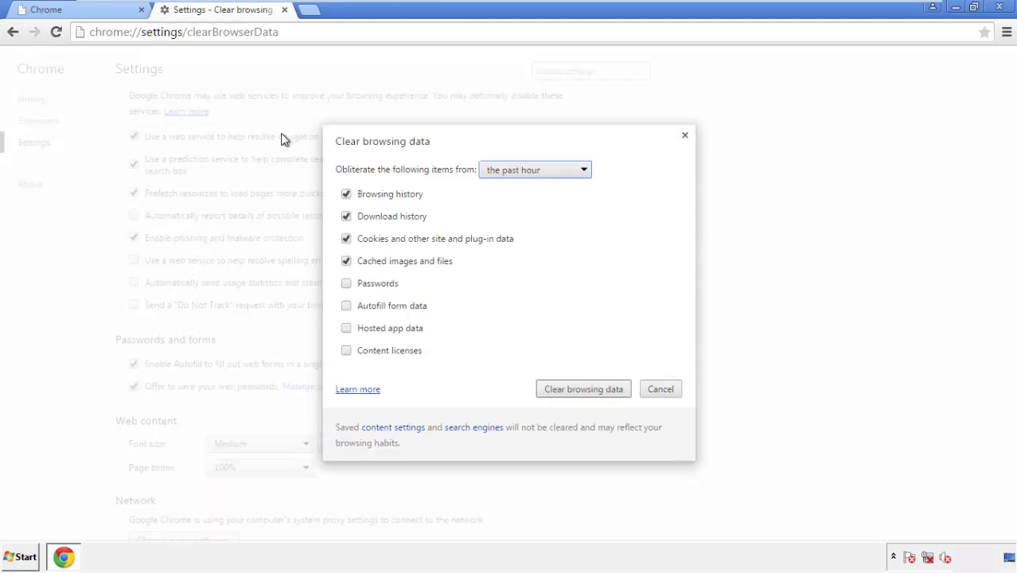
click(511, 171)
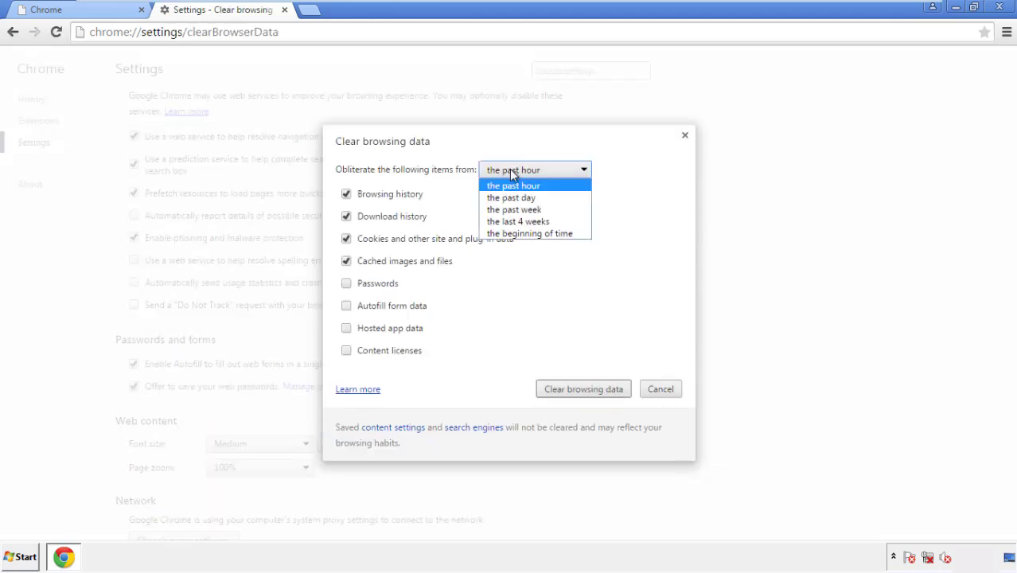
click(510, 234)
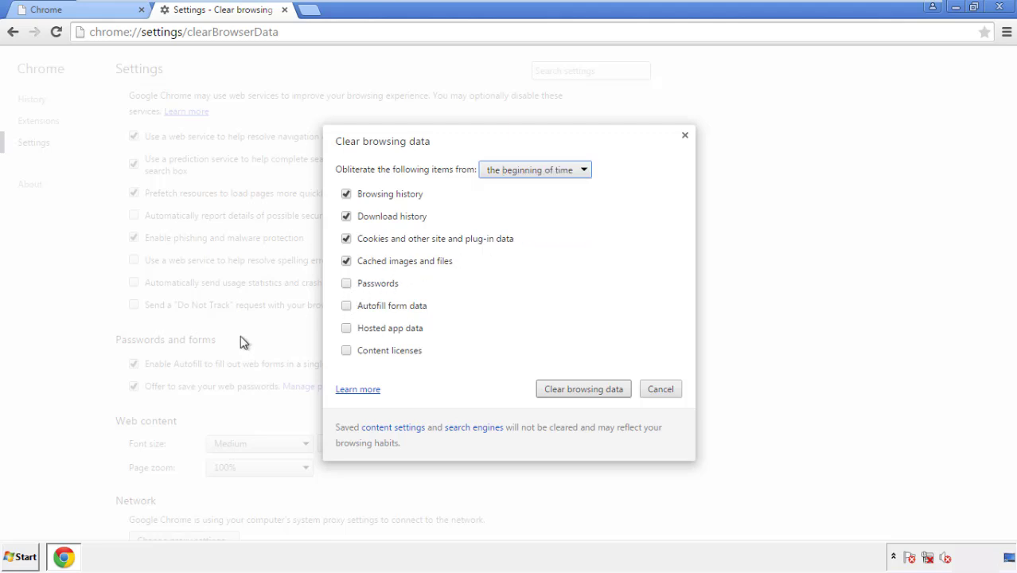
click(346, 305)
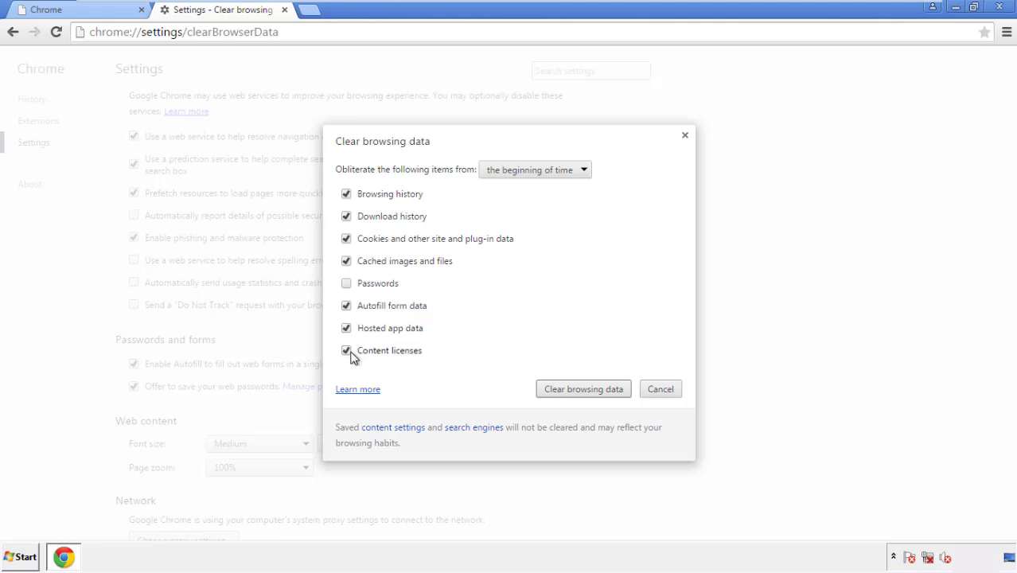
click(569, 390)
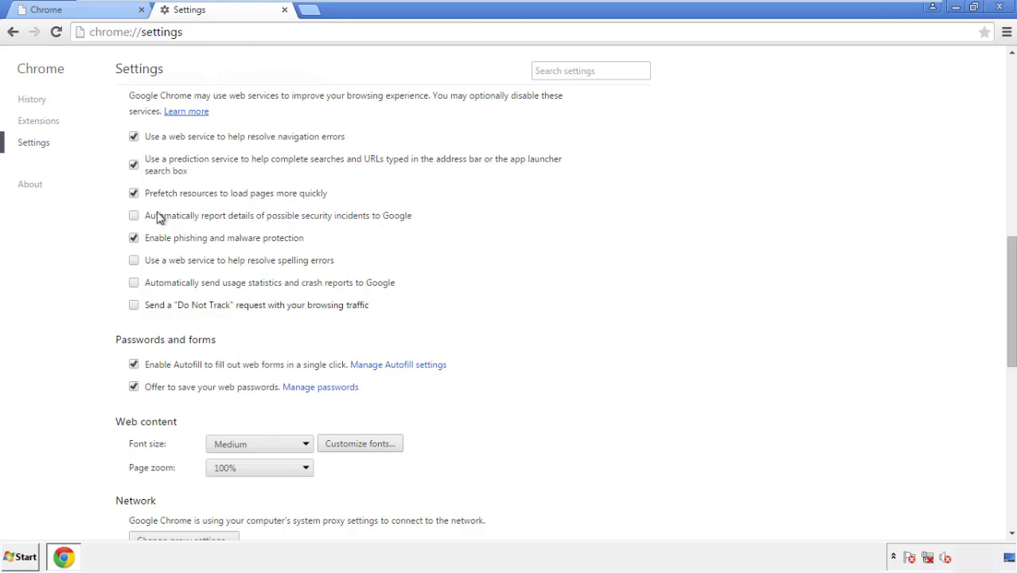
- Reset Chrome's settings to their original defaults and close the browser
drag(1011, 253, 993, 443)
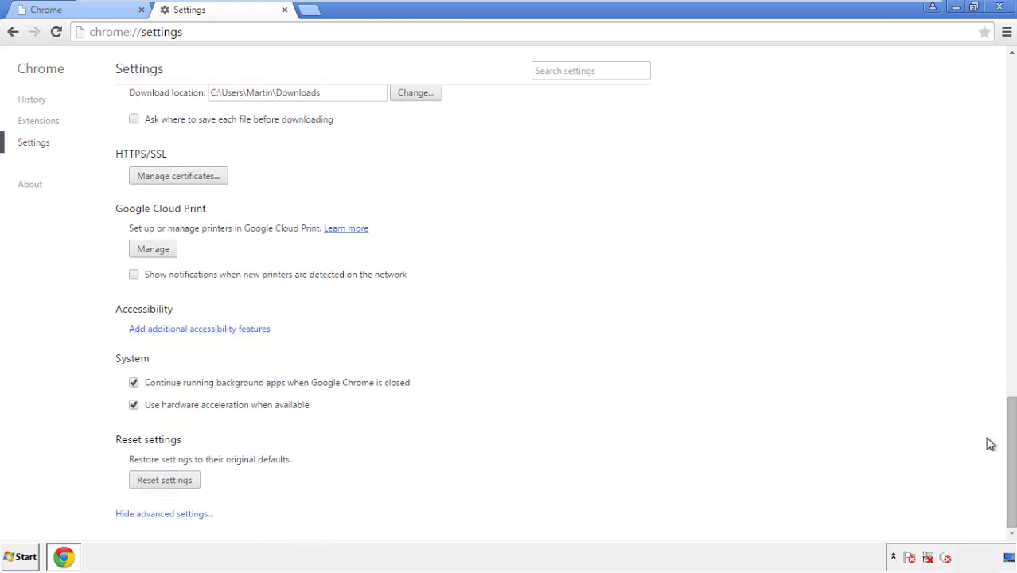
click(193, 484)
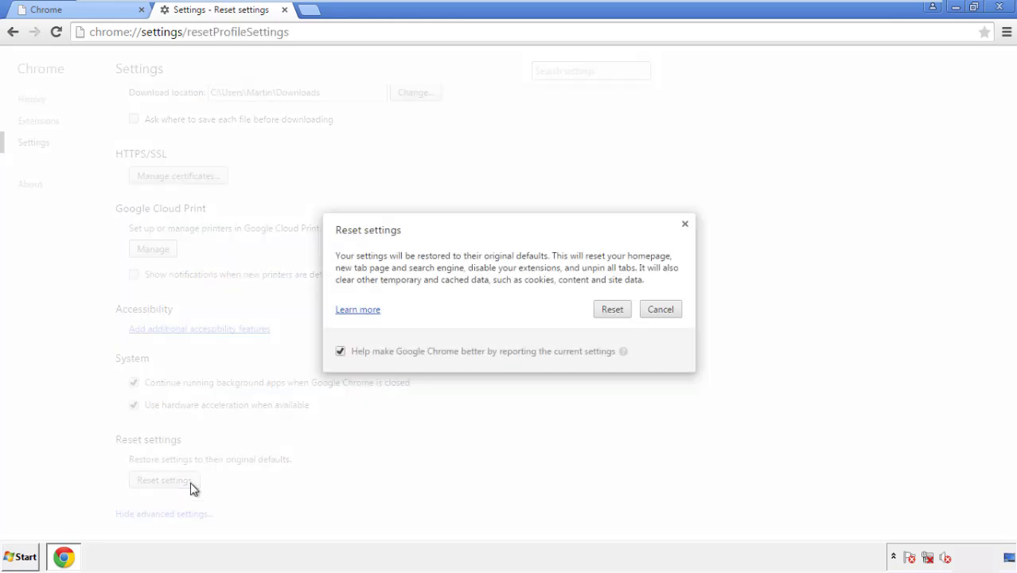
click(613, 310)
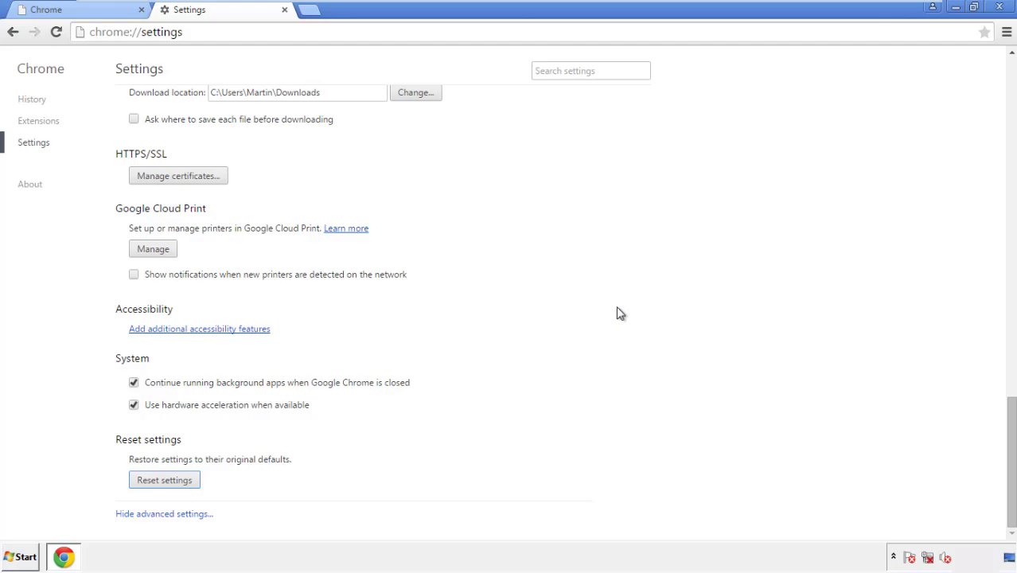
click(1000, 6)
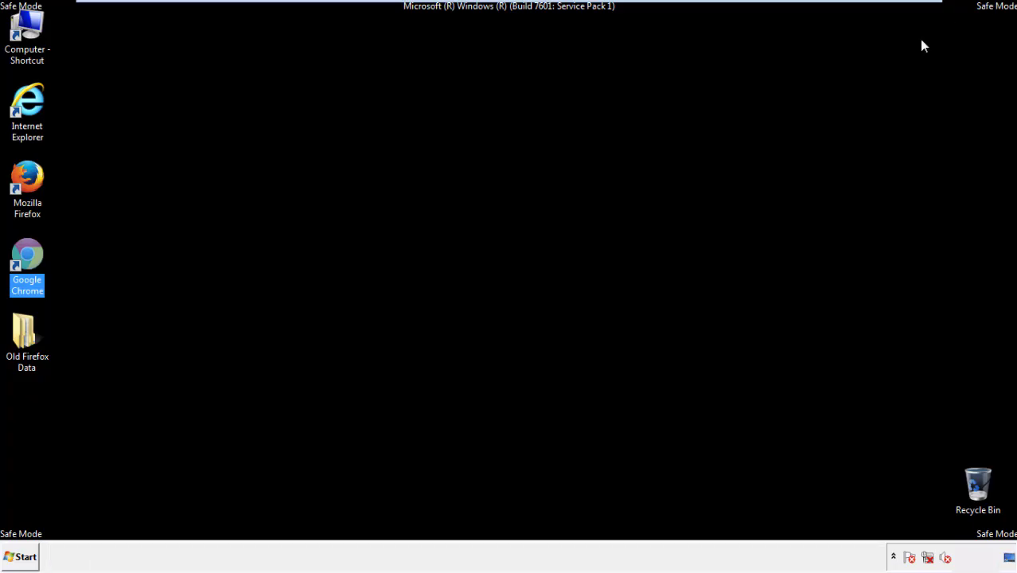
- Launch Firefox, remove the Search Mine add-on in the Add-ons Manager, and close Firefox
click(548, 258)
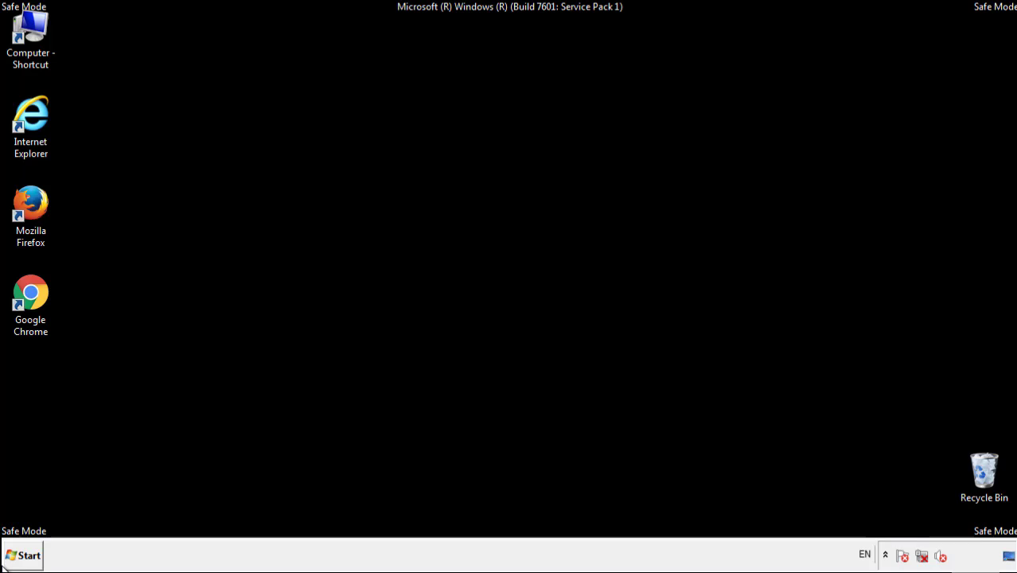
double_click(39, 197)
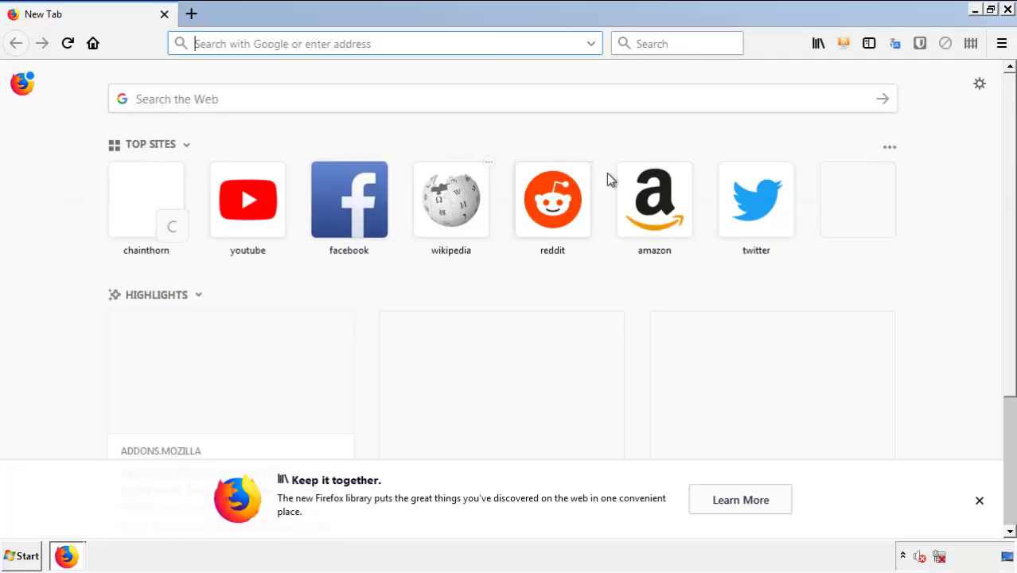
click(1001, 43)
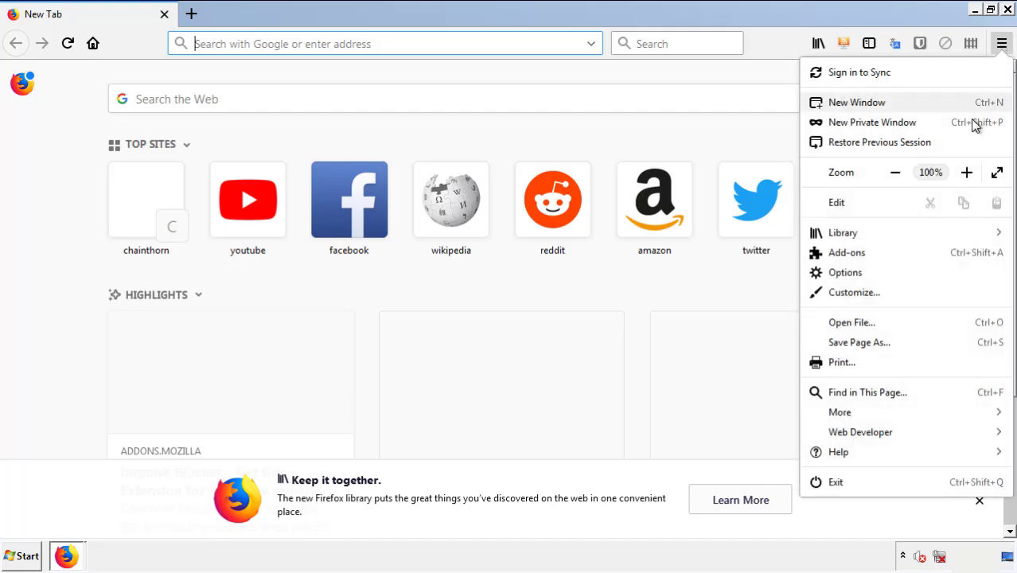
click(938, 261)
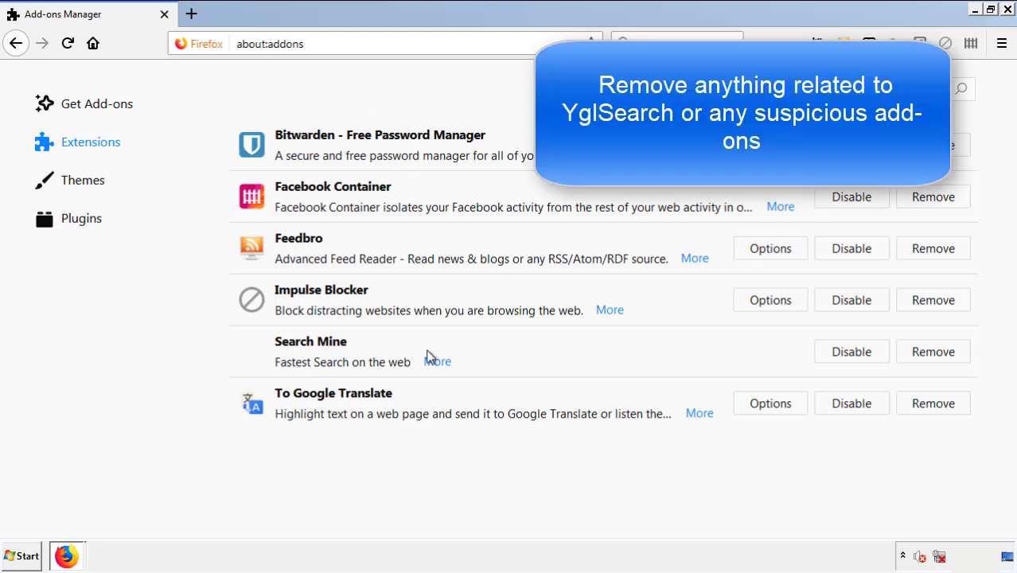
click(931, 355)
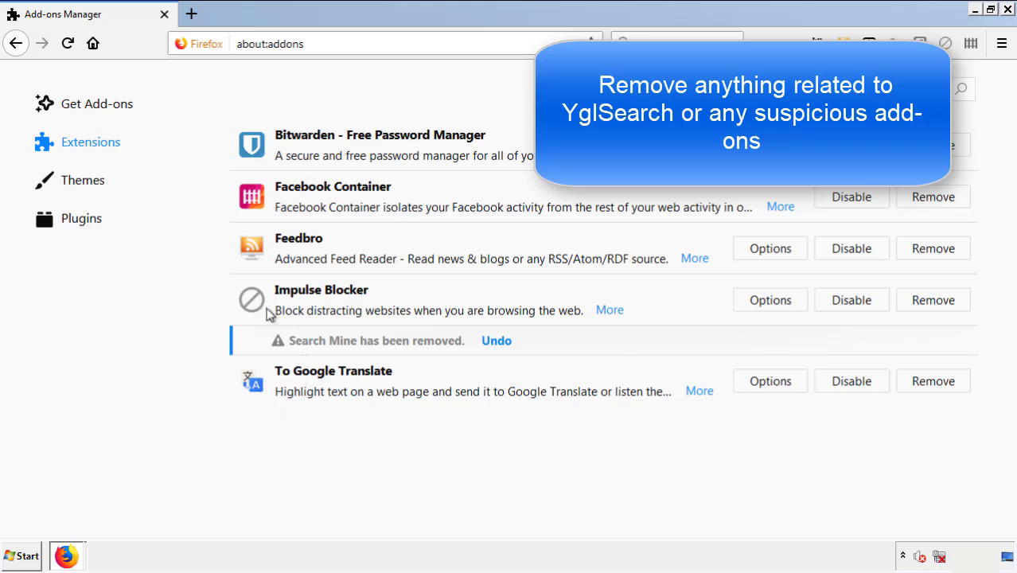
click(1008, 11)
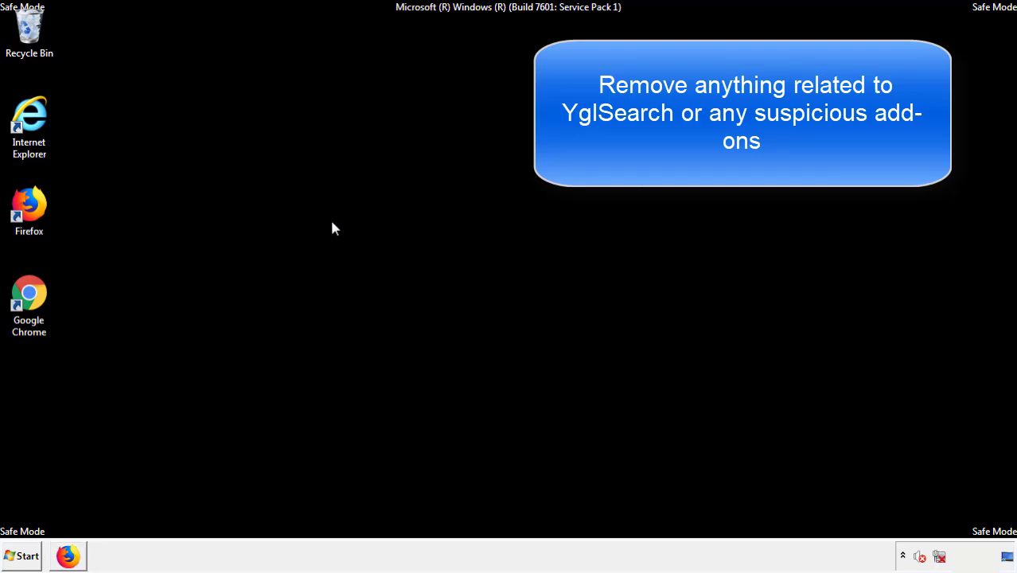
- Launch Chrome and open its Extensions page via More tools
double_click(29, 311)
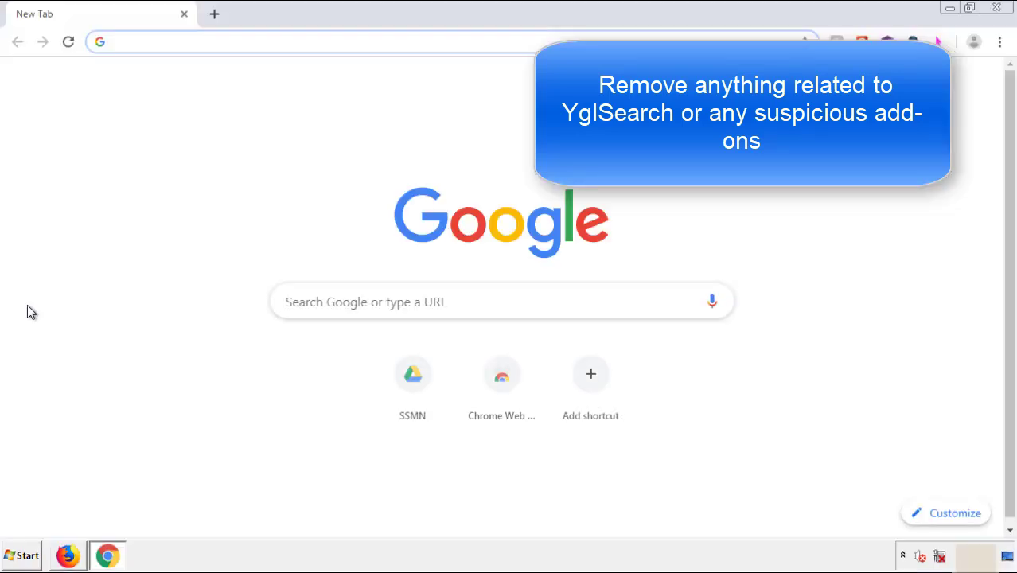
click(1000, 41)
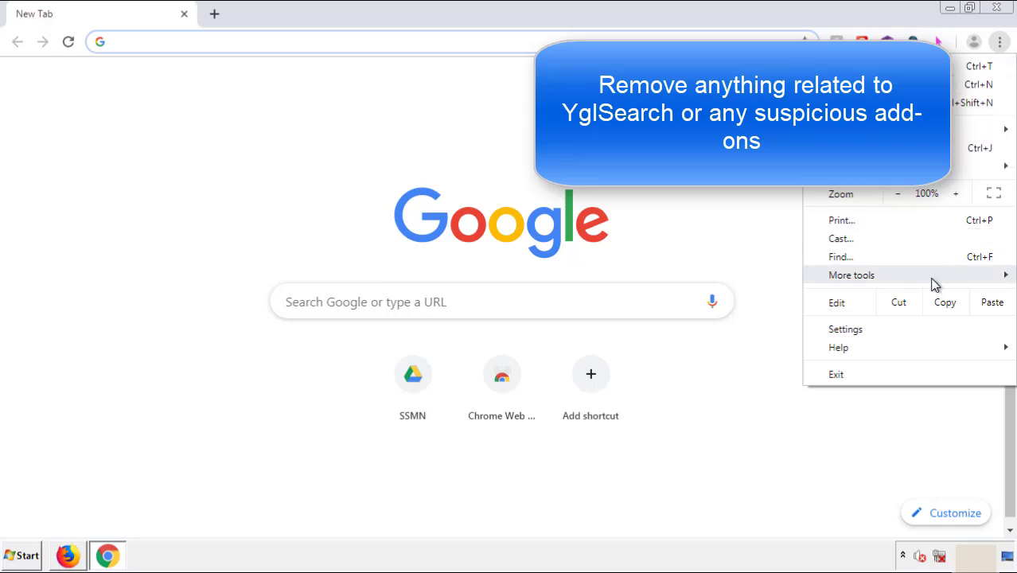
mouse_move(911, 280)
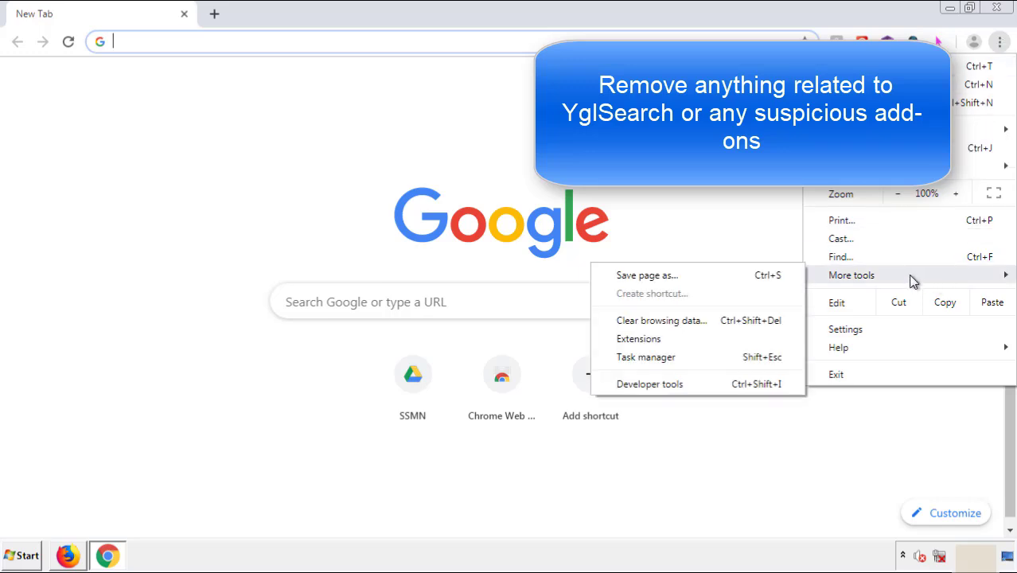
click(657, 337)
- Remove the Search Mine extension, close Chrome, and bring up the Start menu
scroll(288, 266, down, 10)
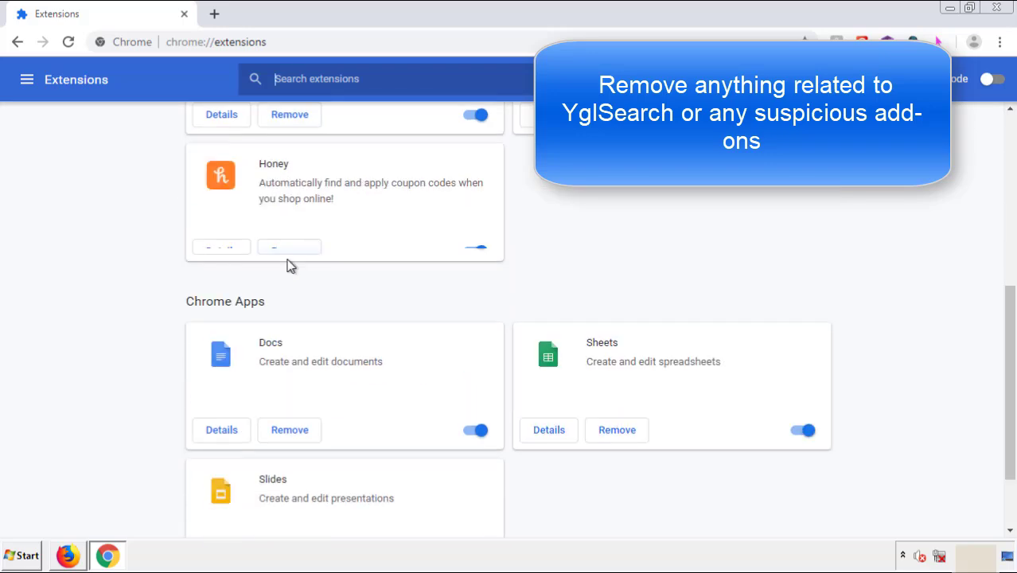
scroll(387, 291, up, 10)
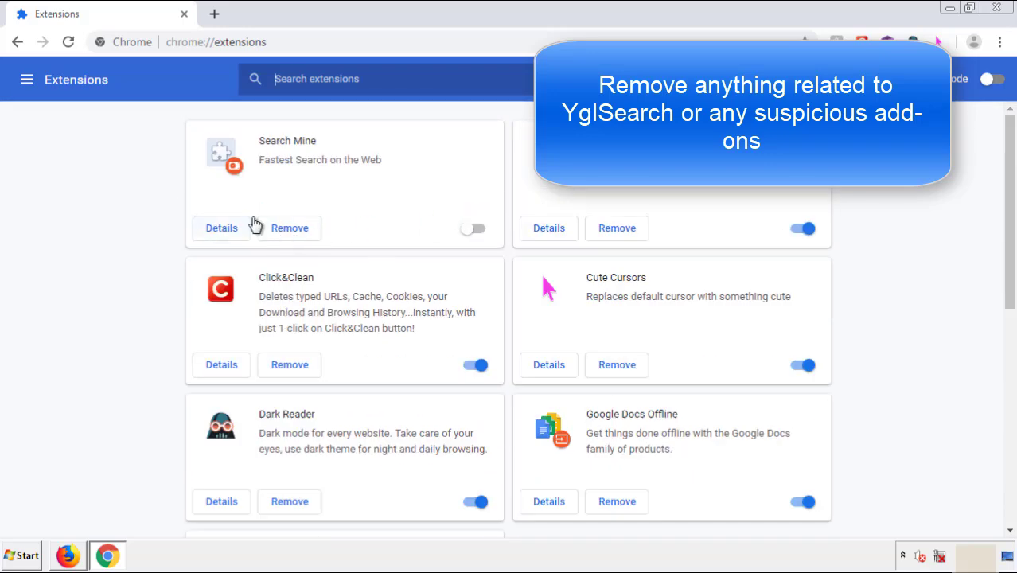
click(288, 230)
key(Return)
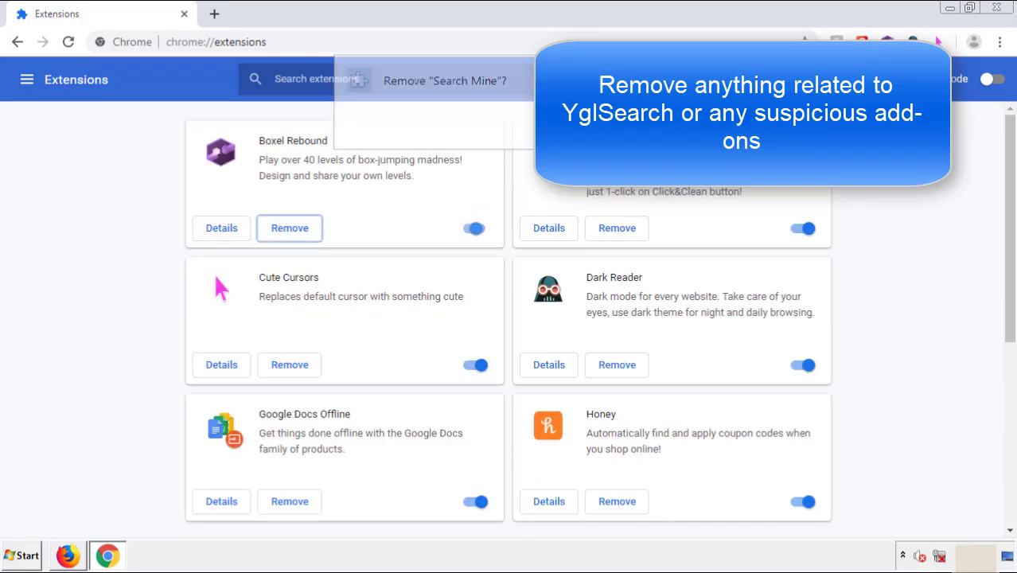
click(997, 8)
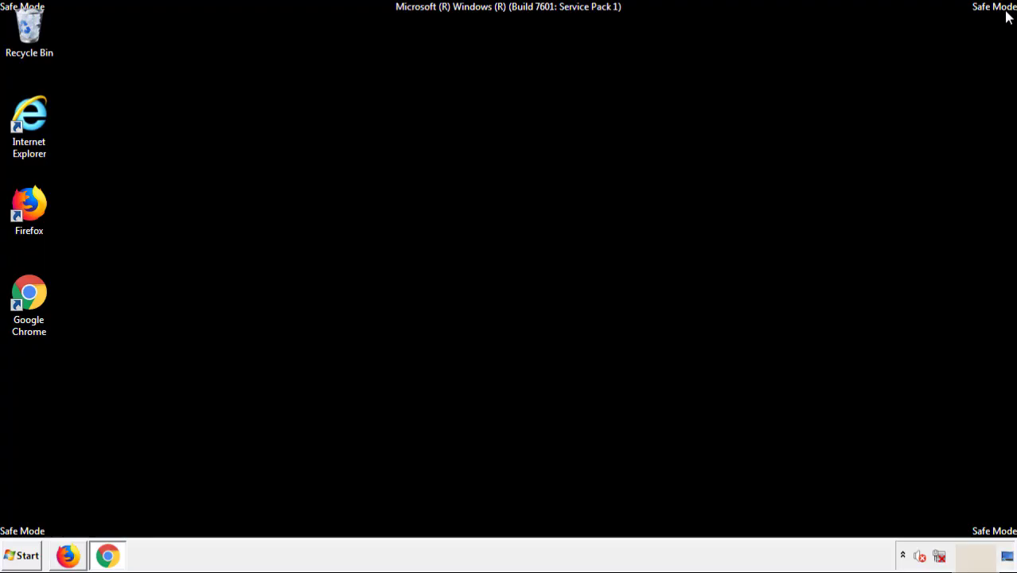
click(27, 557)
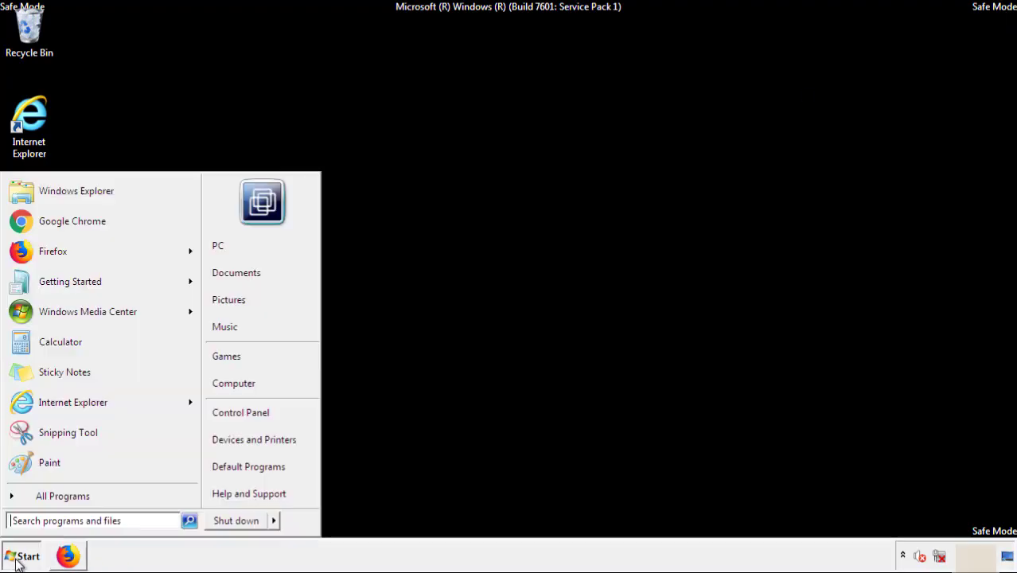